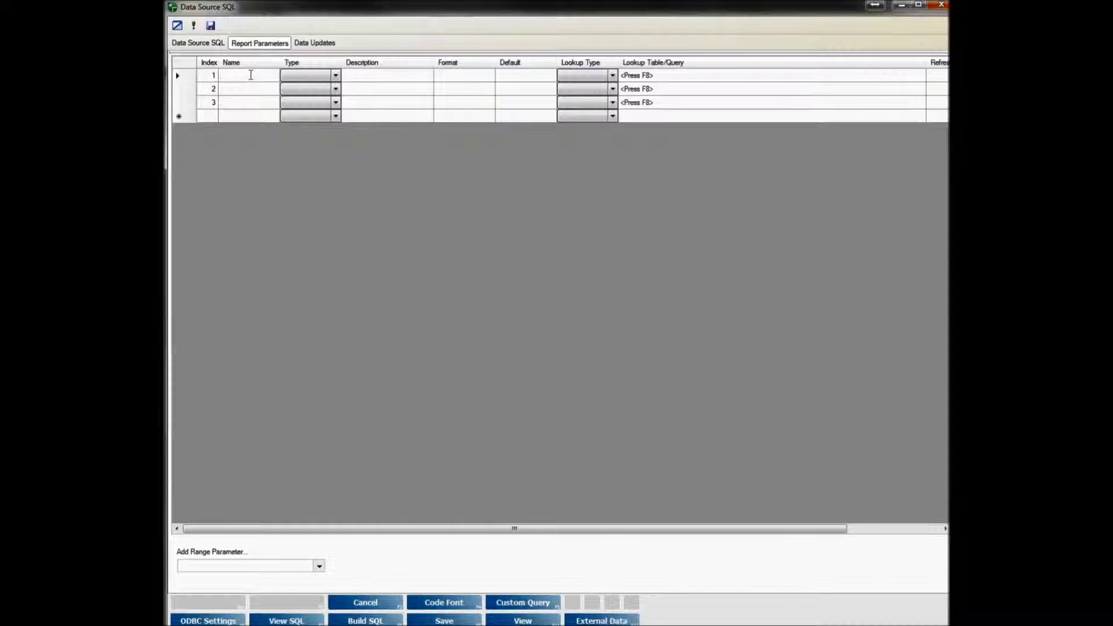
Name the three report parameters Rngparameter, Fstparameter and Lstparameter.
type("m")
type("gparameter")
left_click(249, 89)
type("fstparameter")
left_click(249, 102)
type("lstpara")
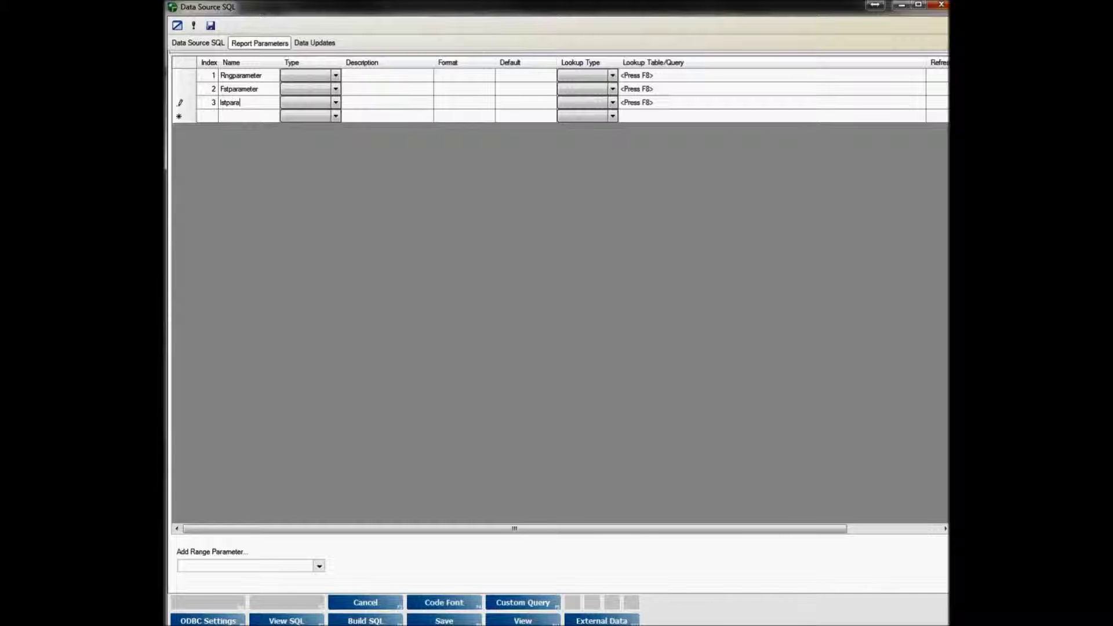
type("meter")
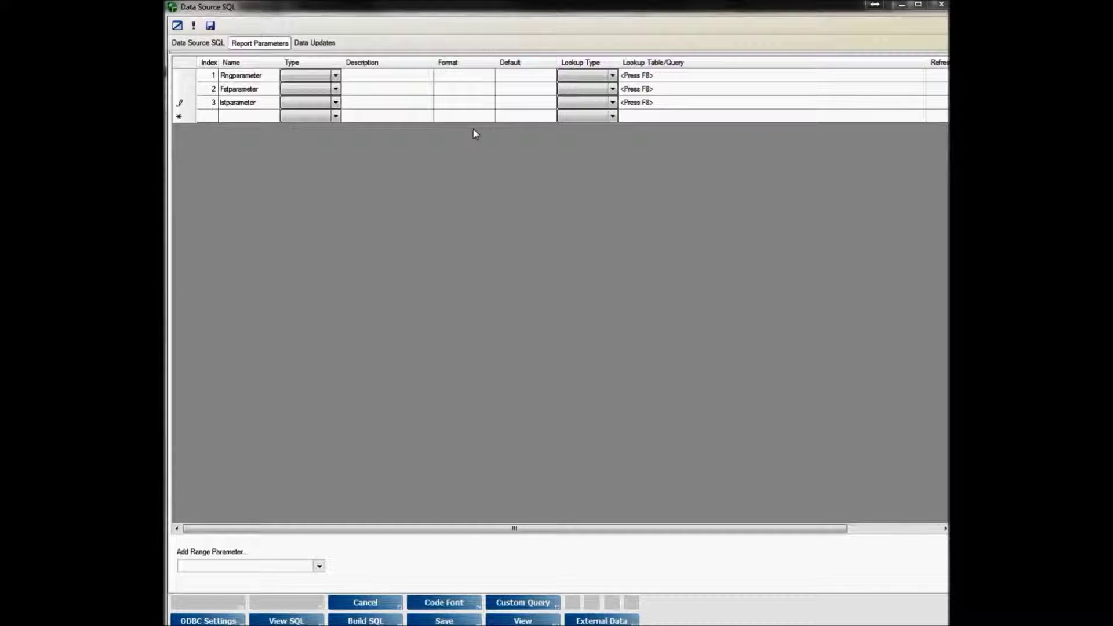
Set the type of Rngparameter to Bit and the types of Fstparameter and Lstparameter to Text.
left_click(337, 76)
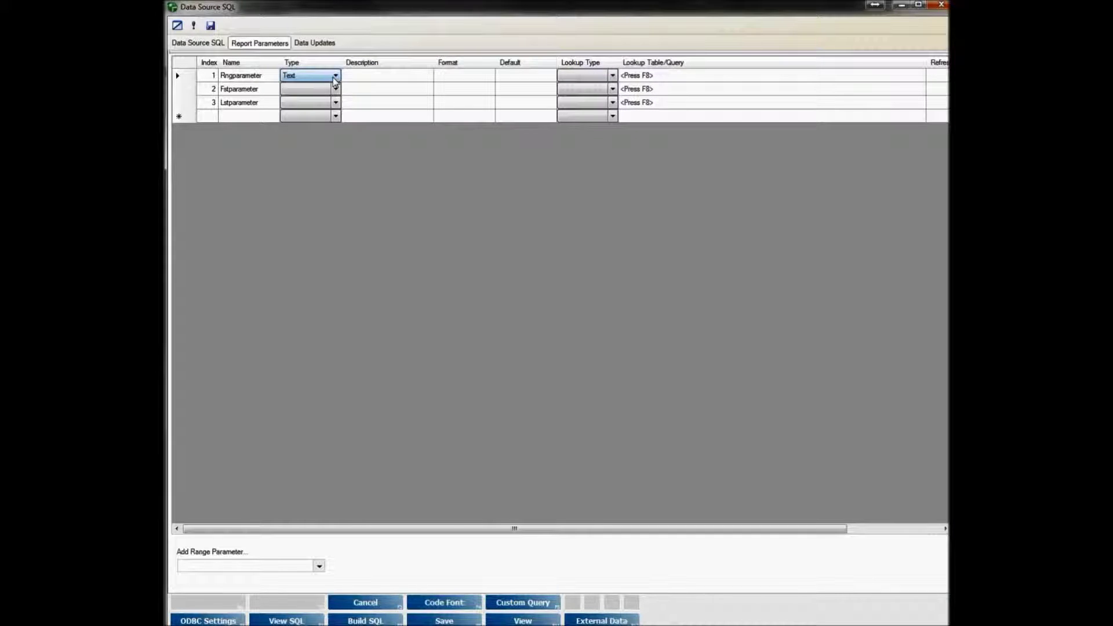
left_click(335, 75)
left_click(319, 87)
left_click(330, 89)
left_click(335, 89)
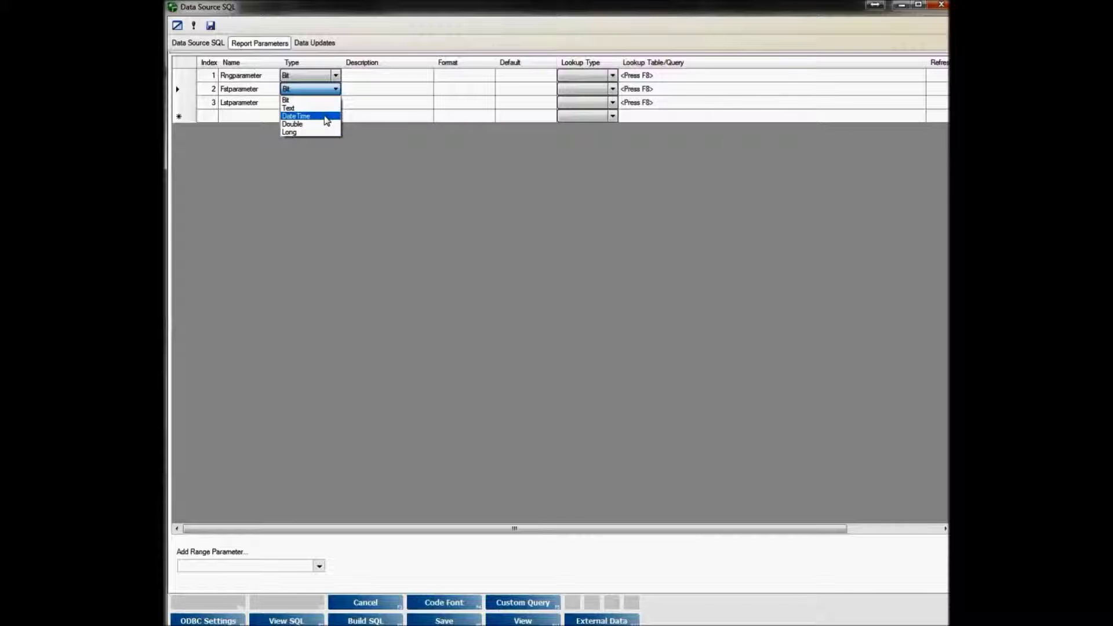
left_click(301, 107)
left_click(329, 103)
left_click(335, 103)
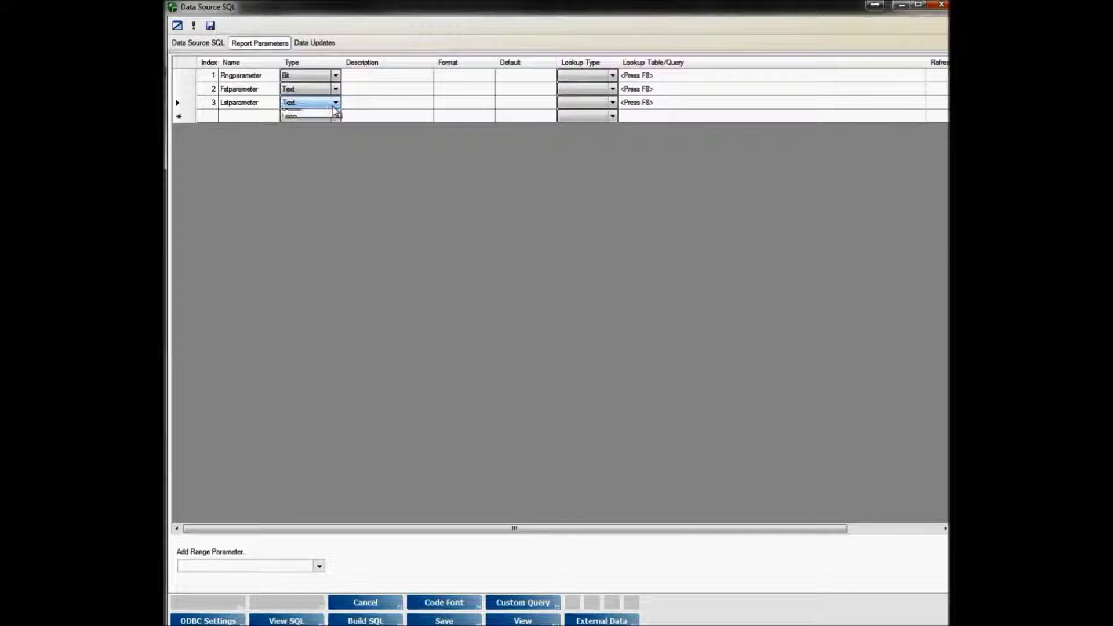
left_click(323, 121)
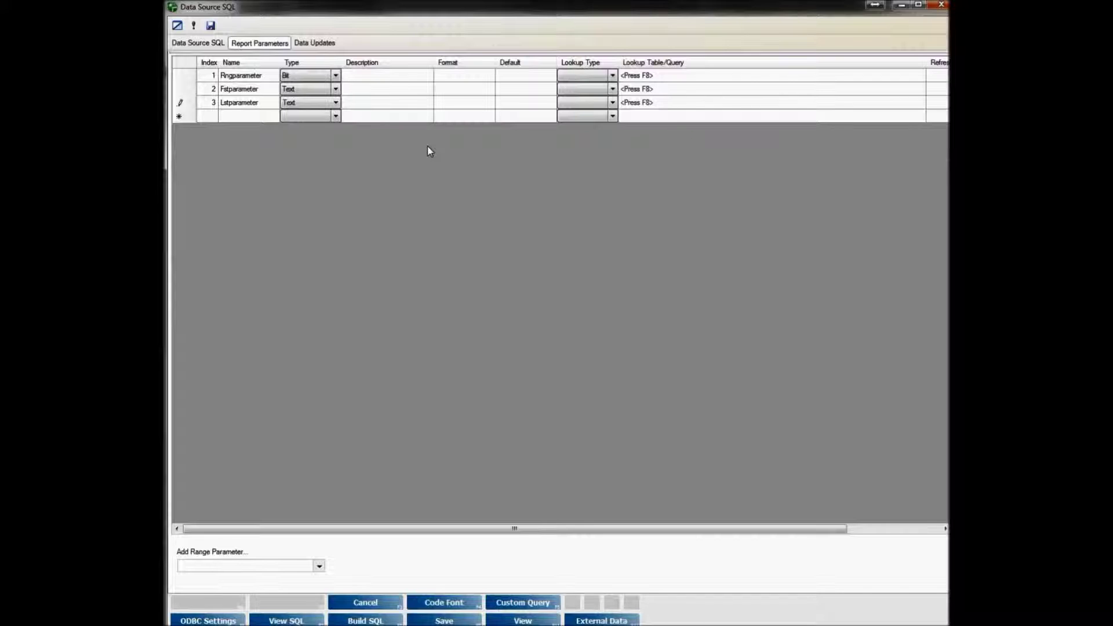
Describe the three parameters in order as Employee Parameter, First employee and Last employee.
left_click(397, 75)
left_click(397, 74)
type("Employee Parameter")
left_click(397, 89)
type("First employee")
left_click(394, 103)
type("Last employ")
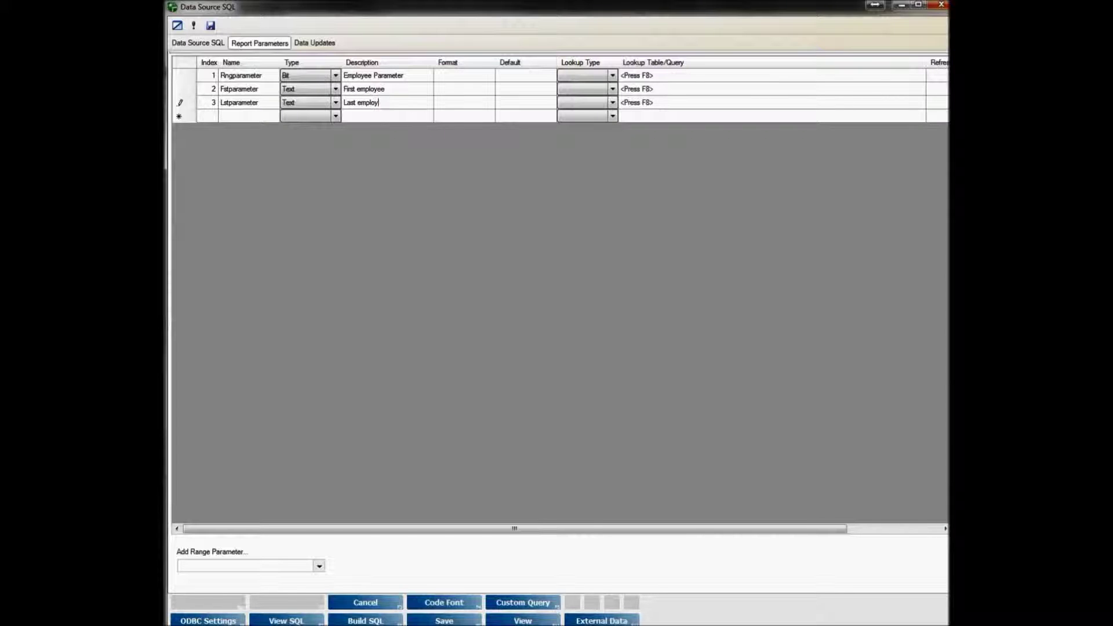
type("ee")
Give First employee the default ADEJ and lookup type Table/Query, and set Last employee's lookup type to Value List.
left_click(507, 88)
type("ADEJ")
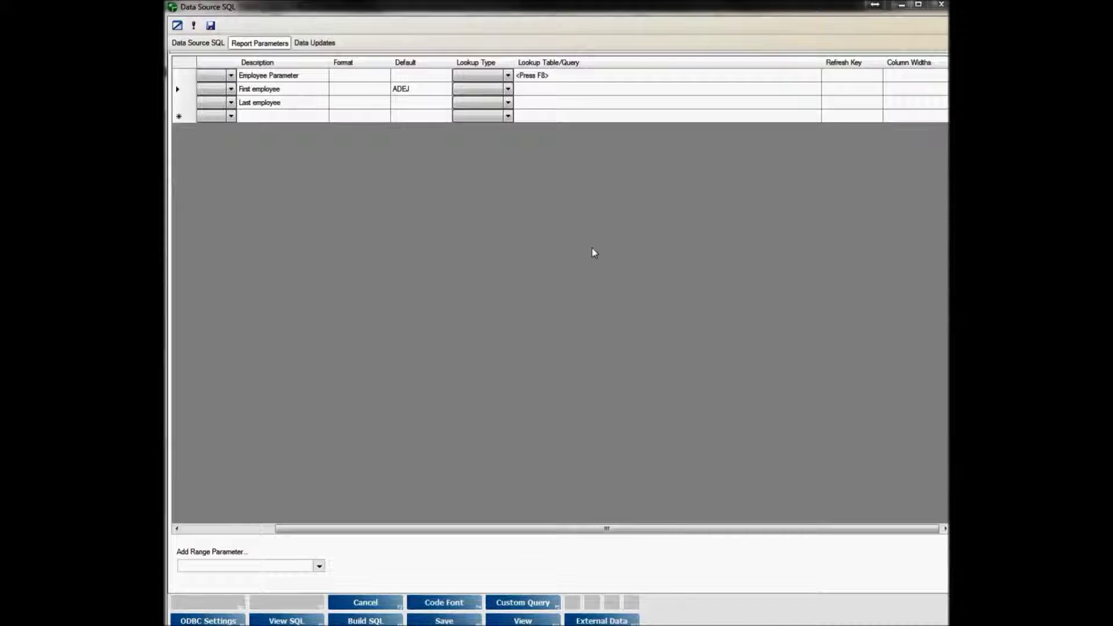
left_click(501, 93)
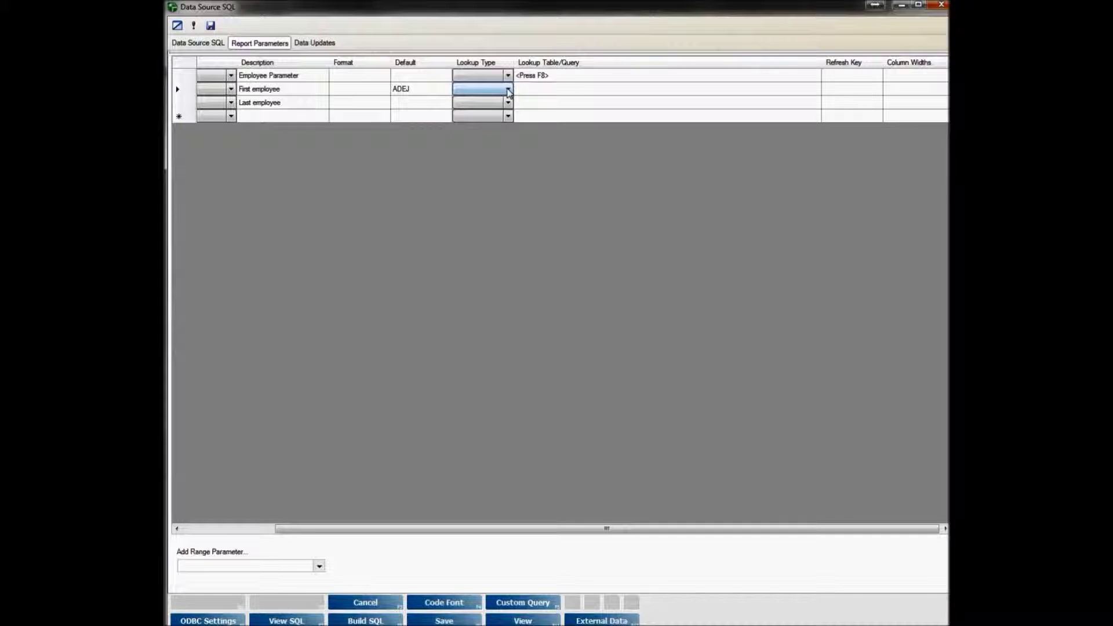
left_click(501, 93)
left_click(486, 119)
left_click(508, 103)
left_click(494, 122)
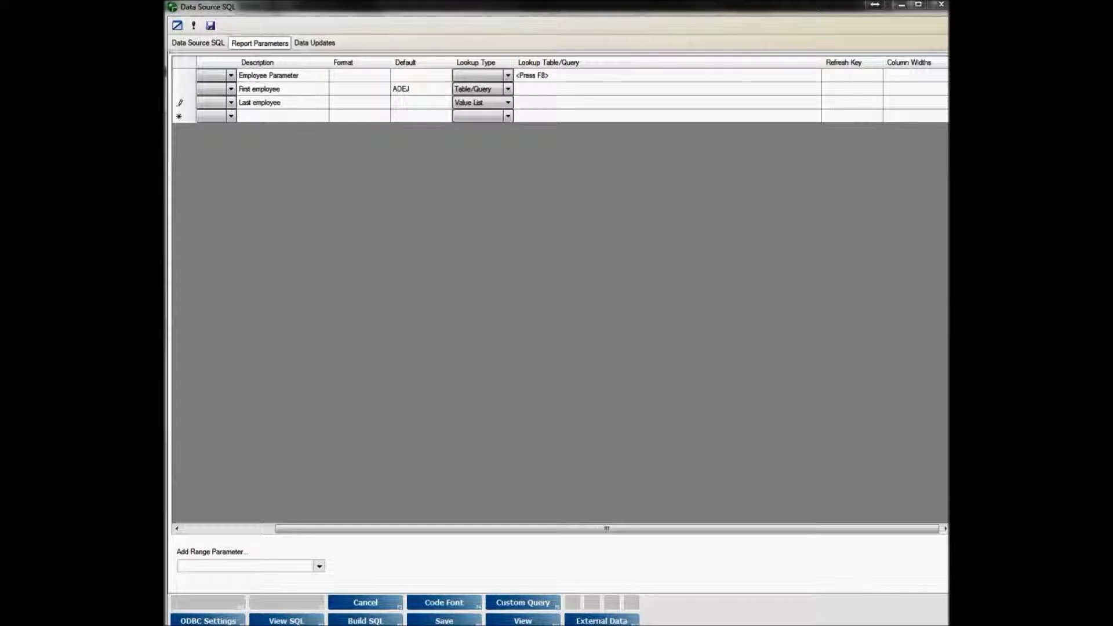
Enter the First employee lookup query: SELECT emempno, emfullname FROM empl_file ORDER BY emempno.
left_click(472, 89)
left_click(549, 90)
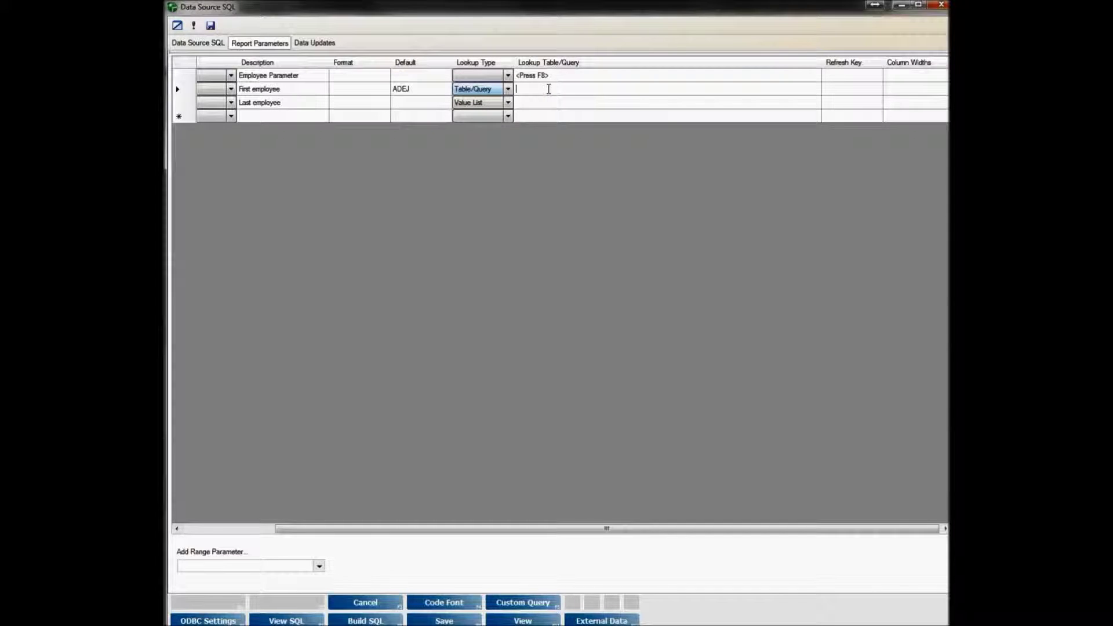
type("SELECT e.empno, e.fullname FROM ")
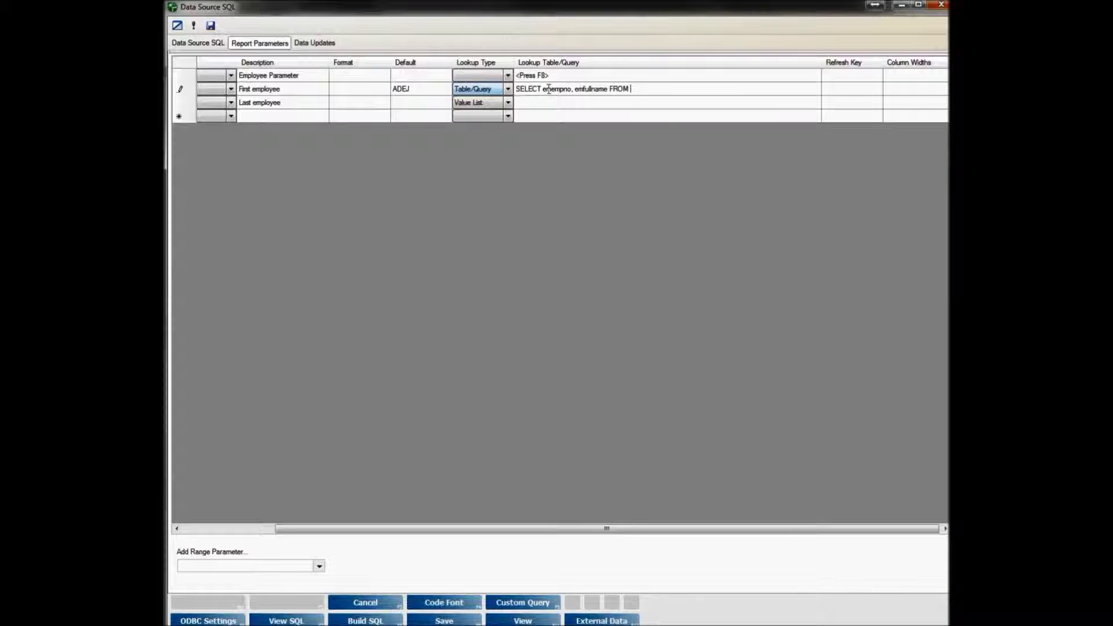
type("empl_file ORDER BY emempno")
Enter apple; banana; coconut; dinosaur as the lookup value list for the Last employee parameter.
left_click(604, 102)
type("apple")
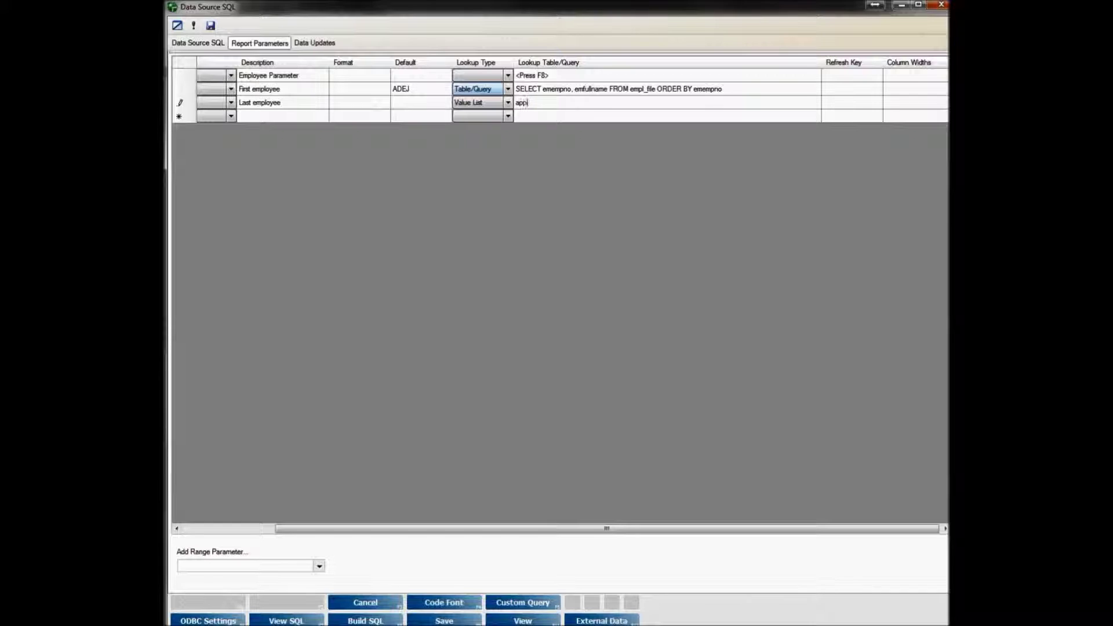
type("; banana; coconut ; di")
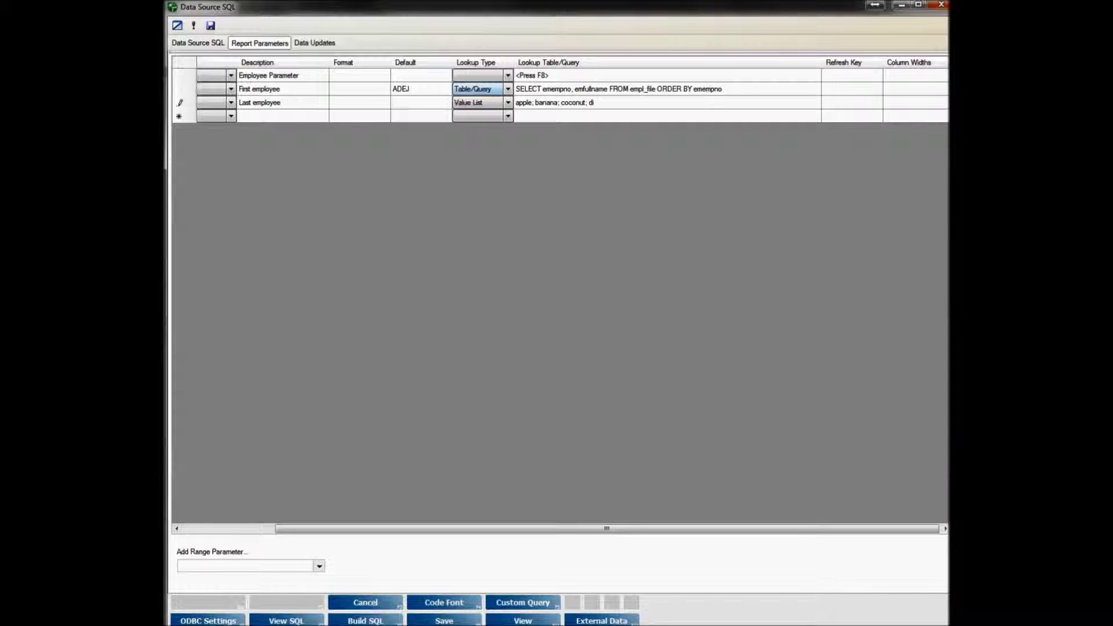
type("nosaur;")
key("BackSpace")
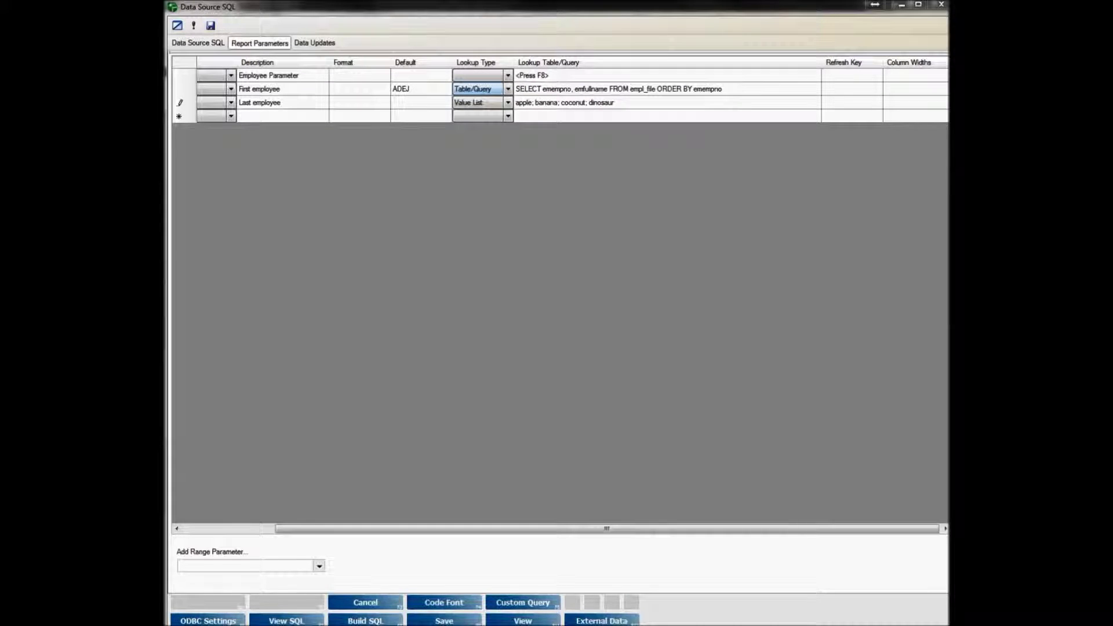
Set the refresh key of all three parameters to empl_file.
left_click(863, 74)
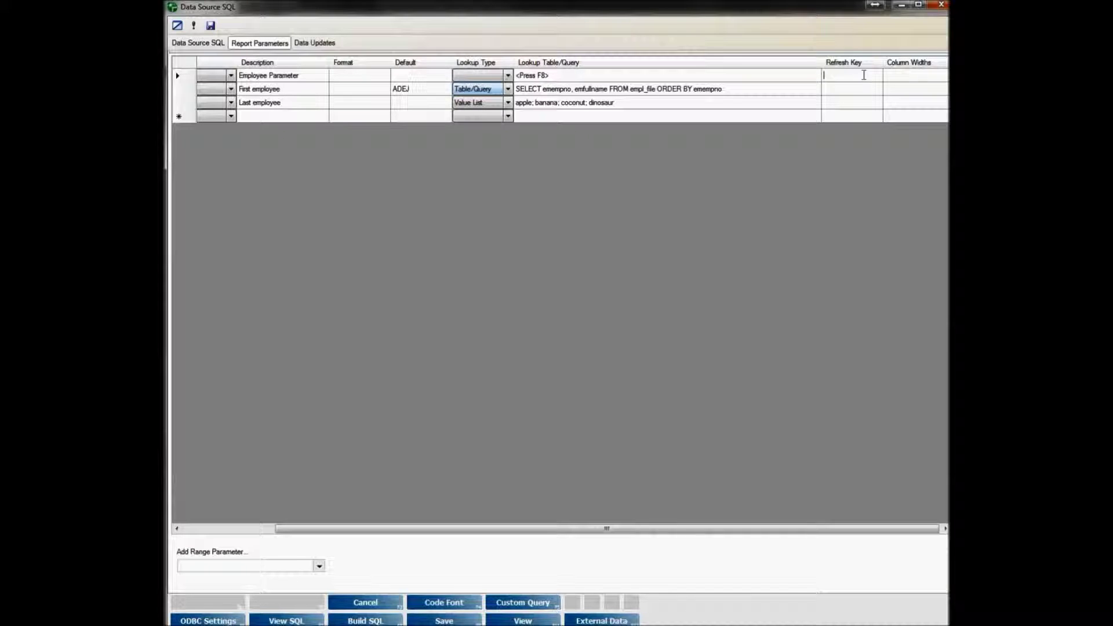
type("empl")
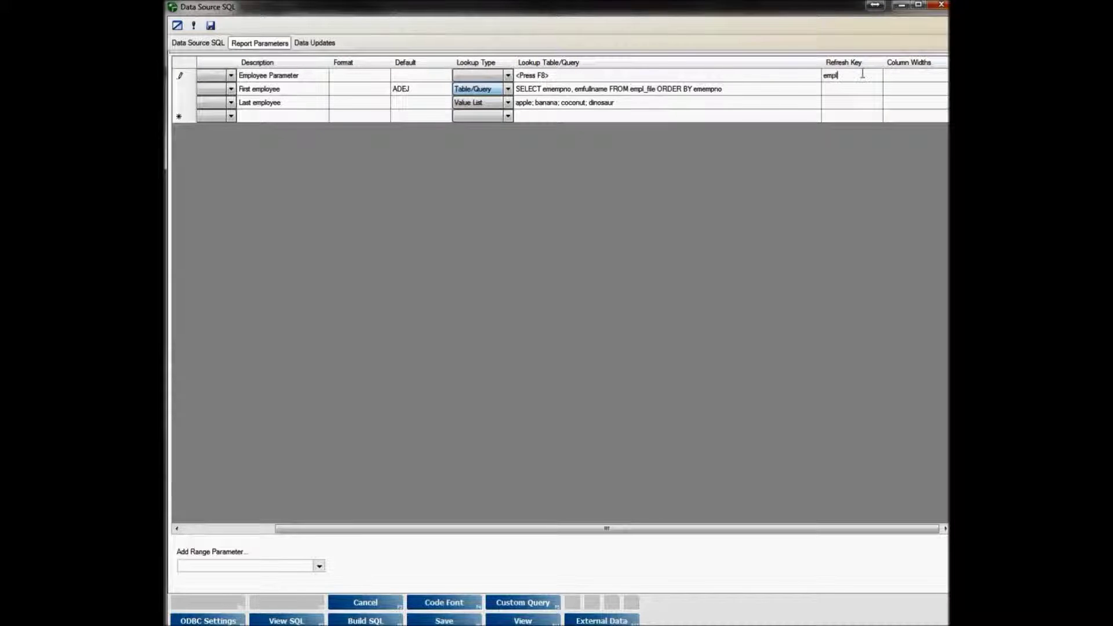
type("_file")
left_click(866, 87)
type("empl_file")
left_click(866, 101)
type("empl_file")
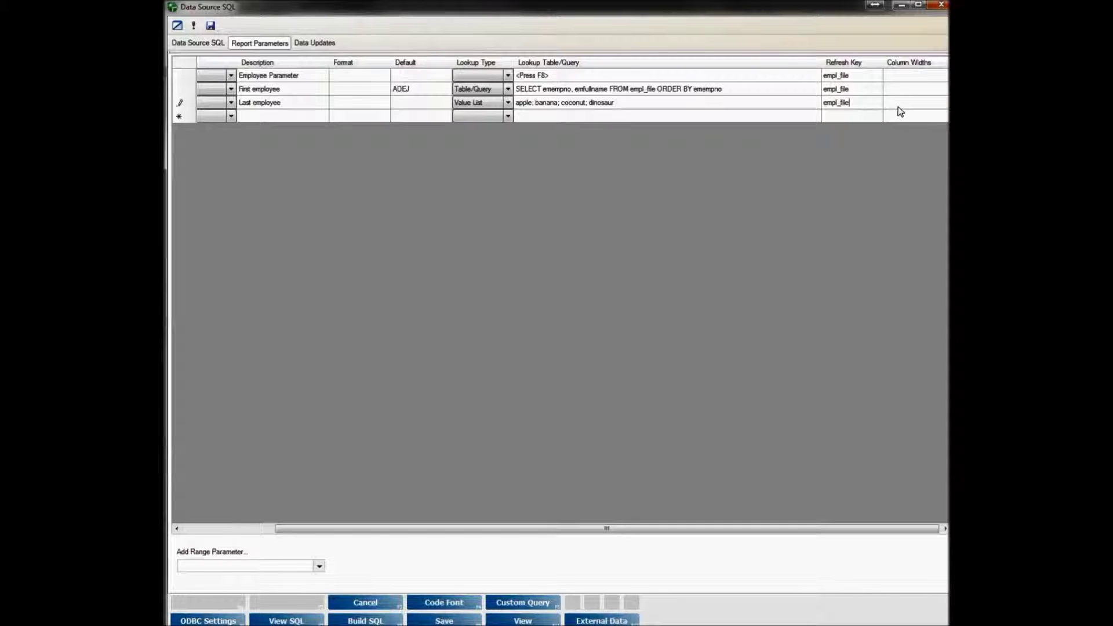
Set the lookup column widths to 100 for First employee and 2000 for Last employee.
left_click(909, 87)
type("100")
left_click(919, 103)
type("2000")
left_click(879, 185)
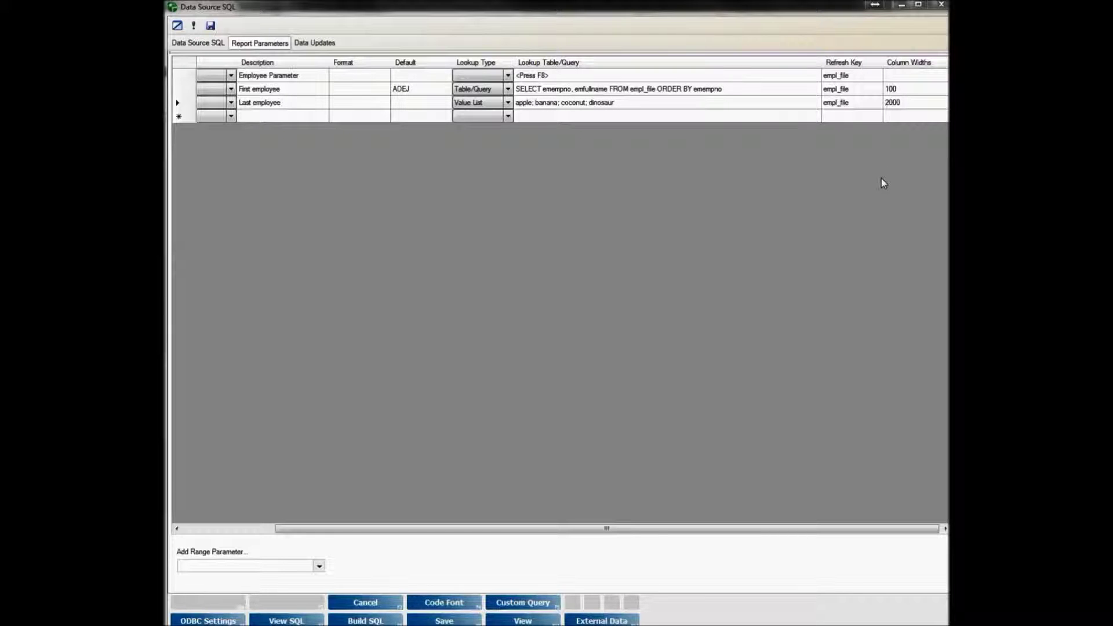
Write the data source SQL statement: SELECT emempno, emfullname FROM empl_file.
left_click(196, 43)
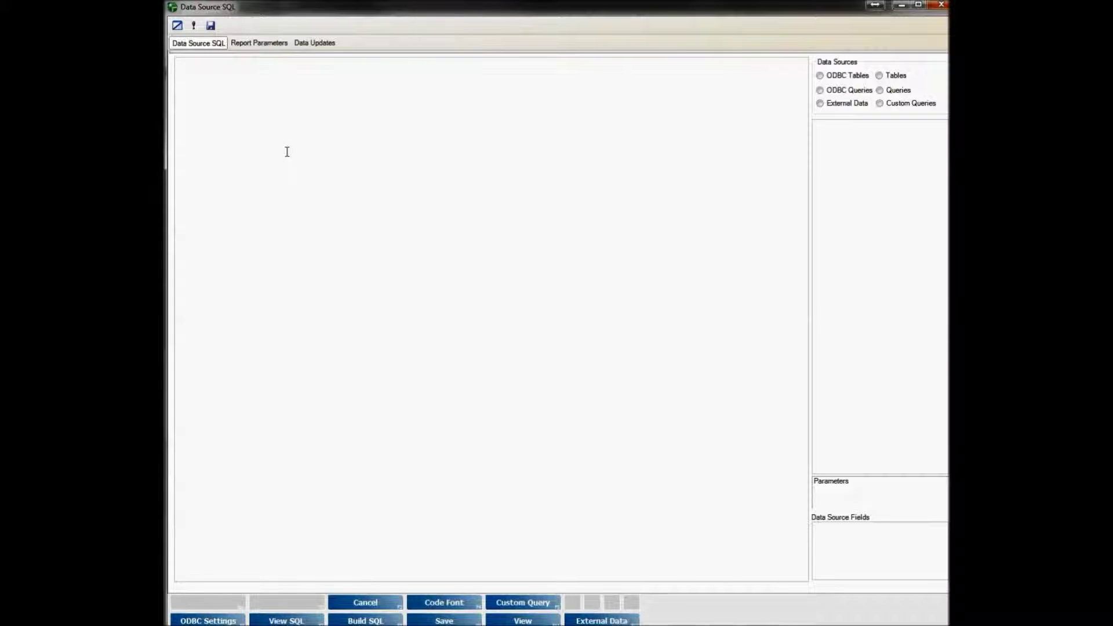
type("SELECT emempno")
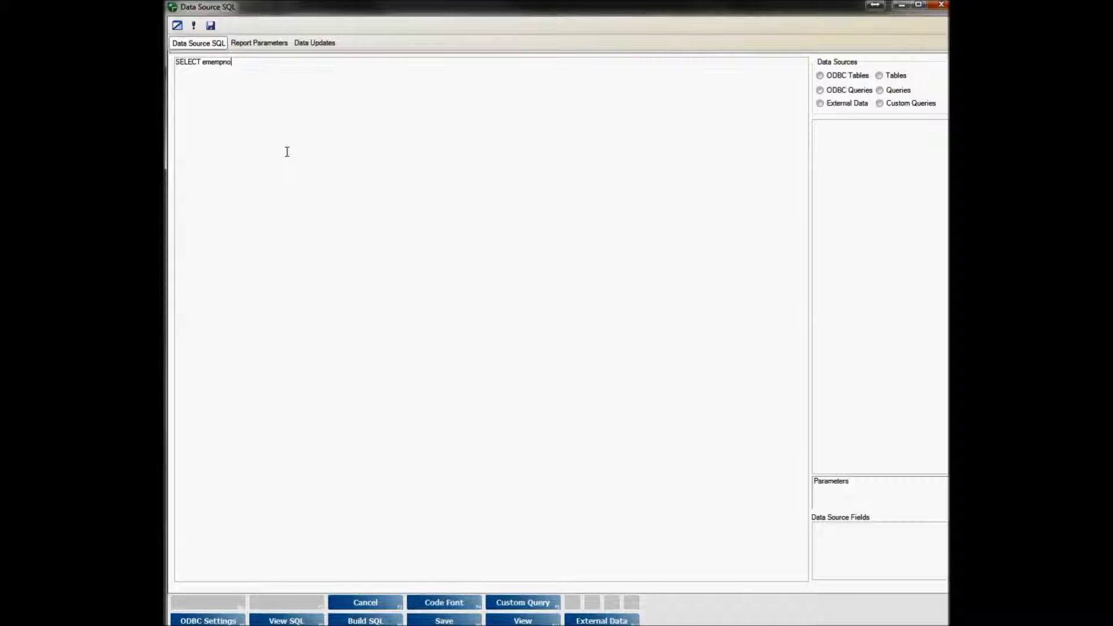
type(", emfullname FROM empl_file")
Insert the range parameter's WHERE condition into the SQL and replace both parameterFieldName placeholders with emempno.
right_click(461, 169)
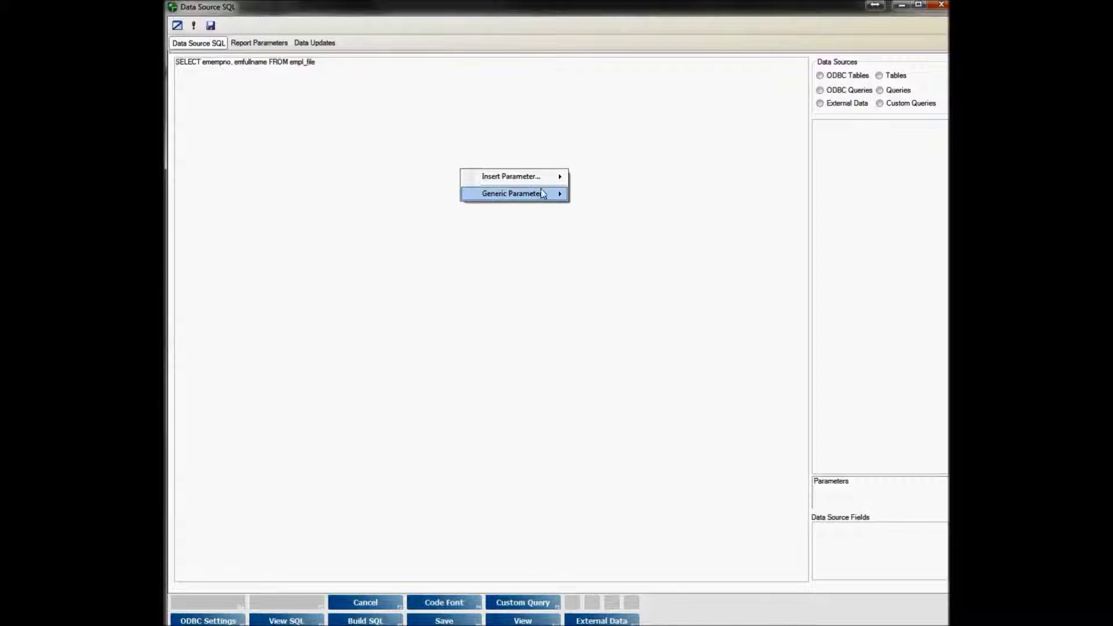
mouse_move(543, 176)
left_click(603, 179)
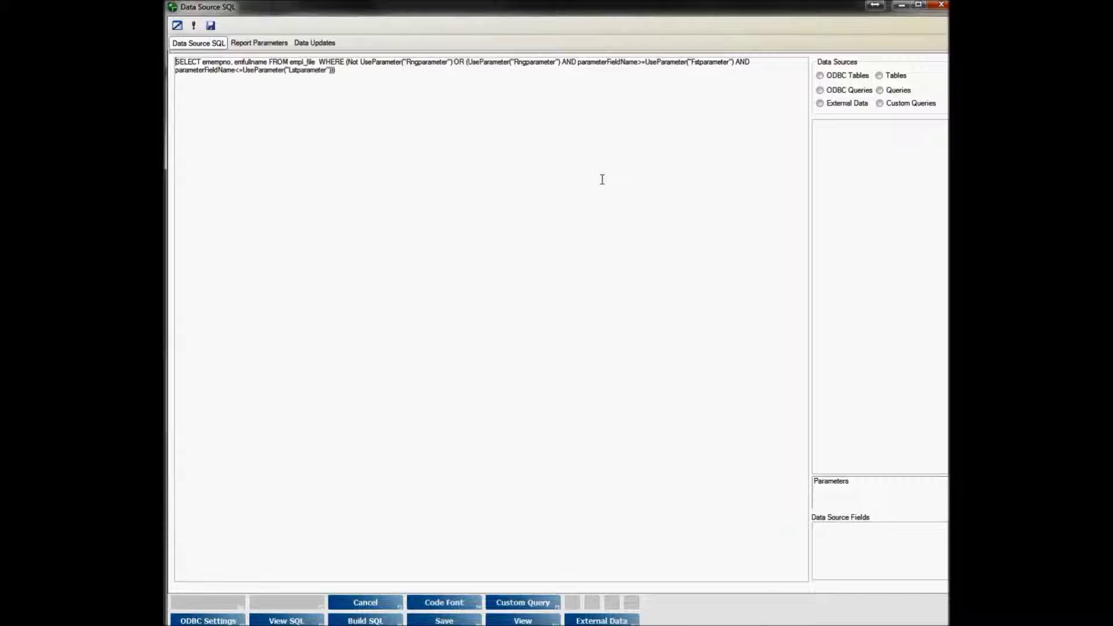
double_click(613, 62)
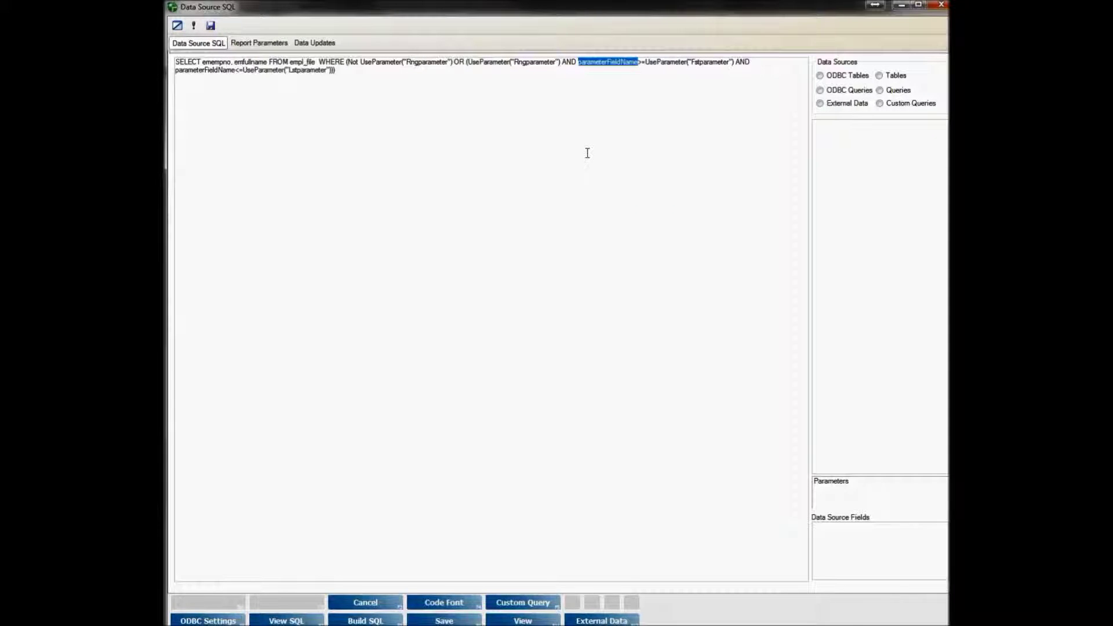
type("emempno")
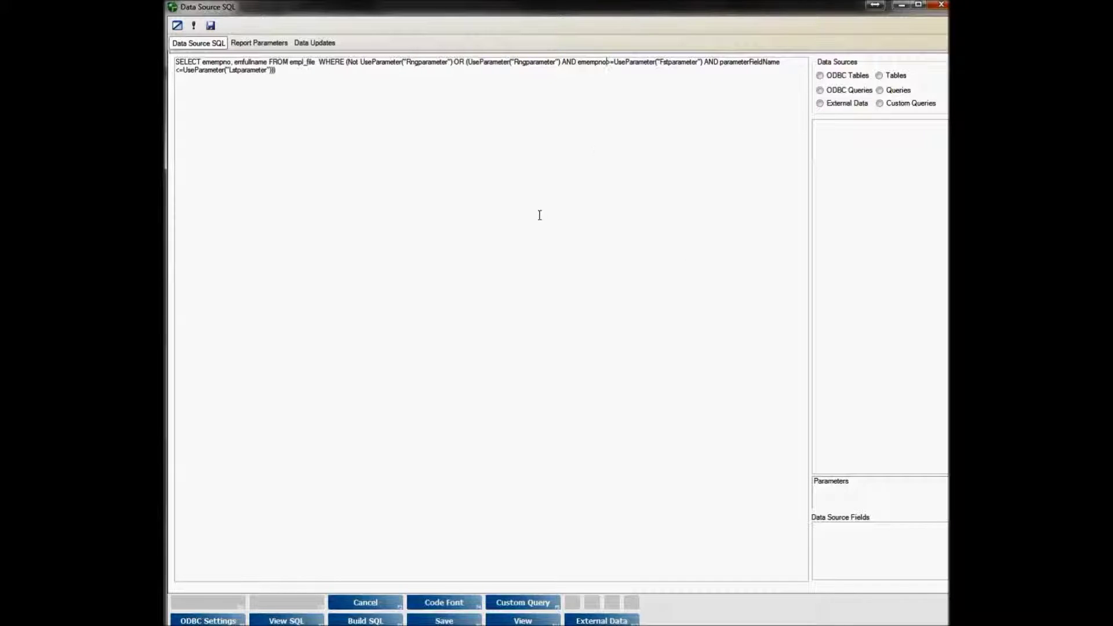
double_click(770, 65)
type("emempno")
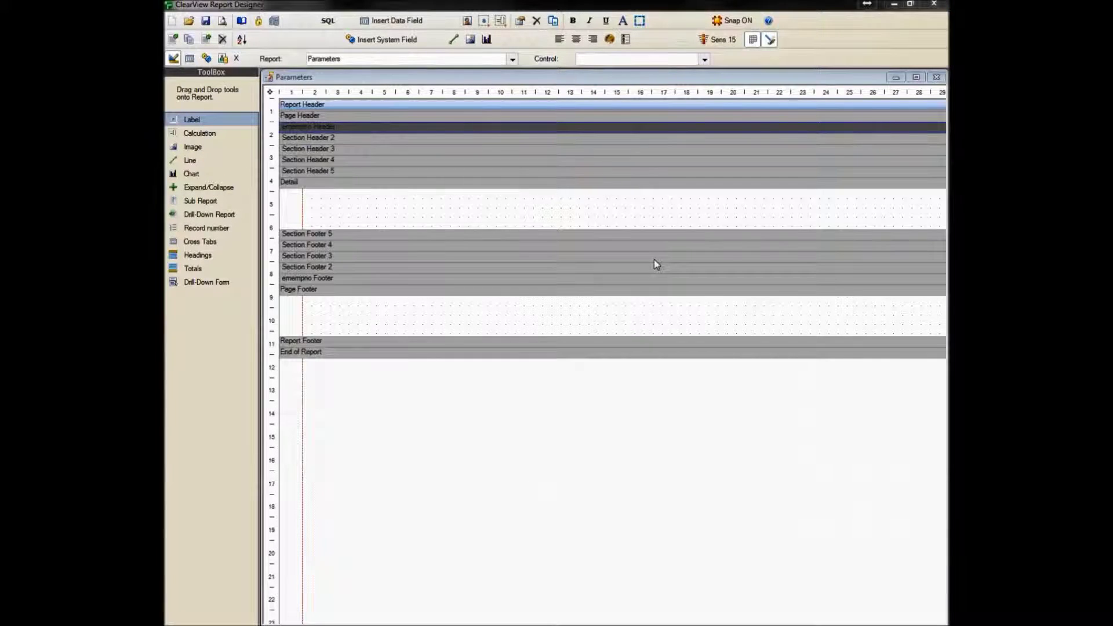
Place the data fields emempno and emfullname in the report's Detail section.
left_click(190, 59)
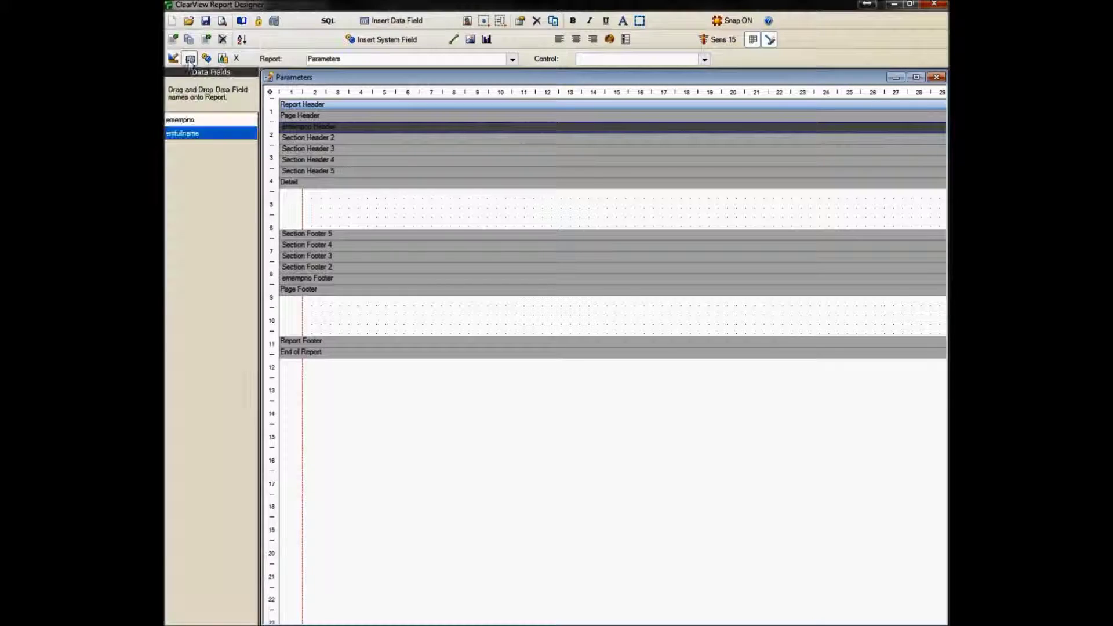
left_click(300, 184)
double_click(203, 120)
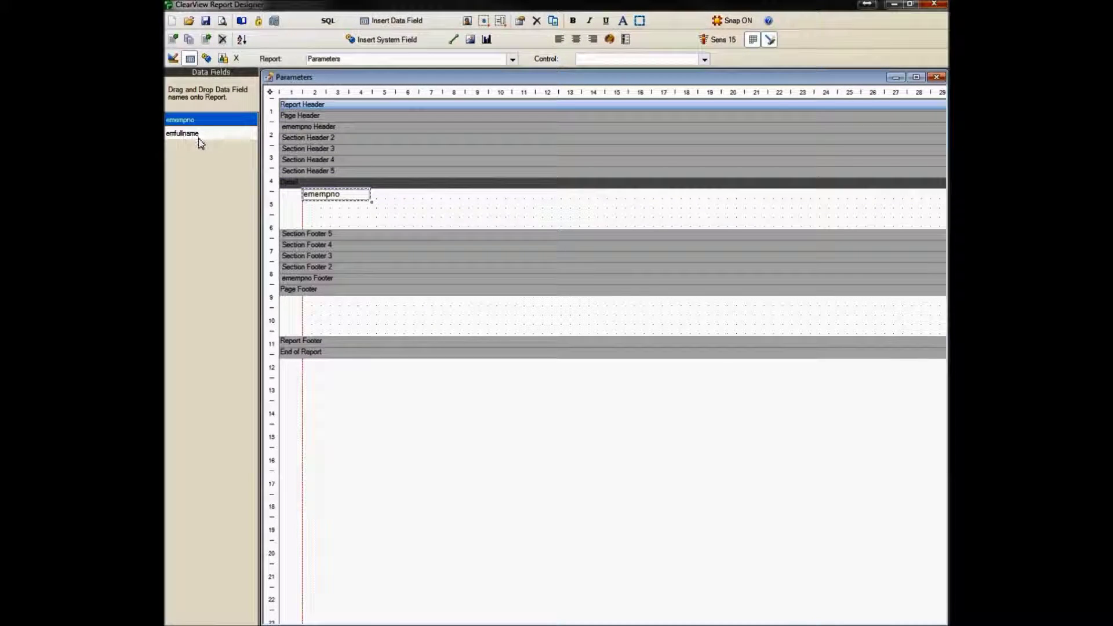
double_click(199, 134)
Add automatic headings to the Page Header section, accepting the replacement of its existing items.
left_click(335, 127)
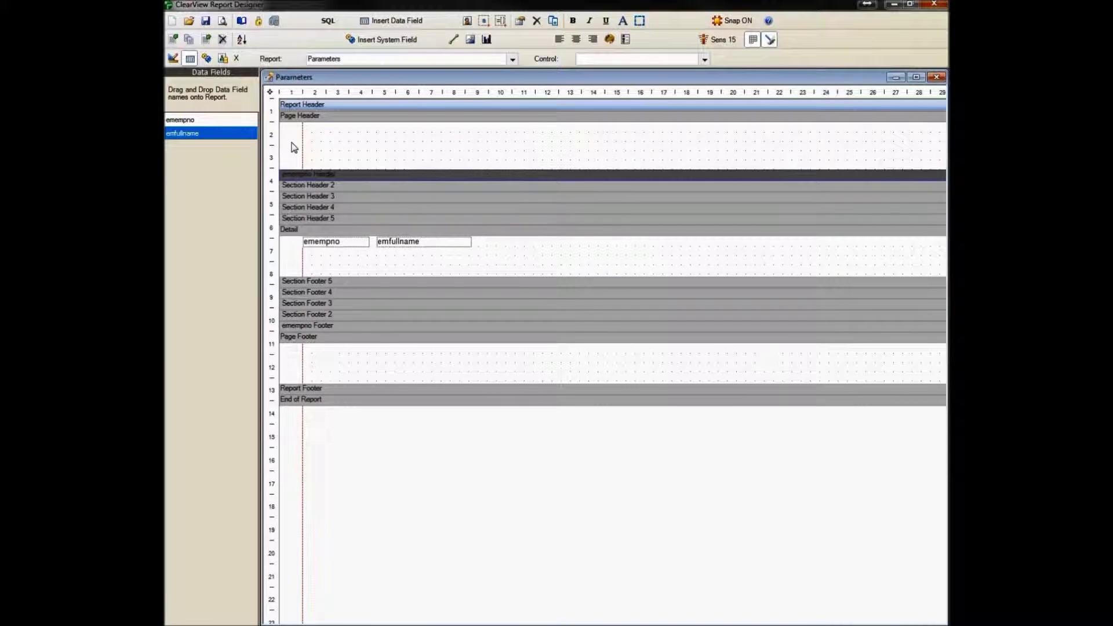
left_click(174, 58)
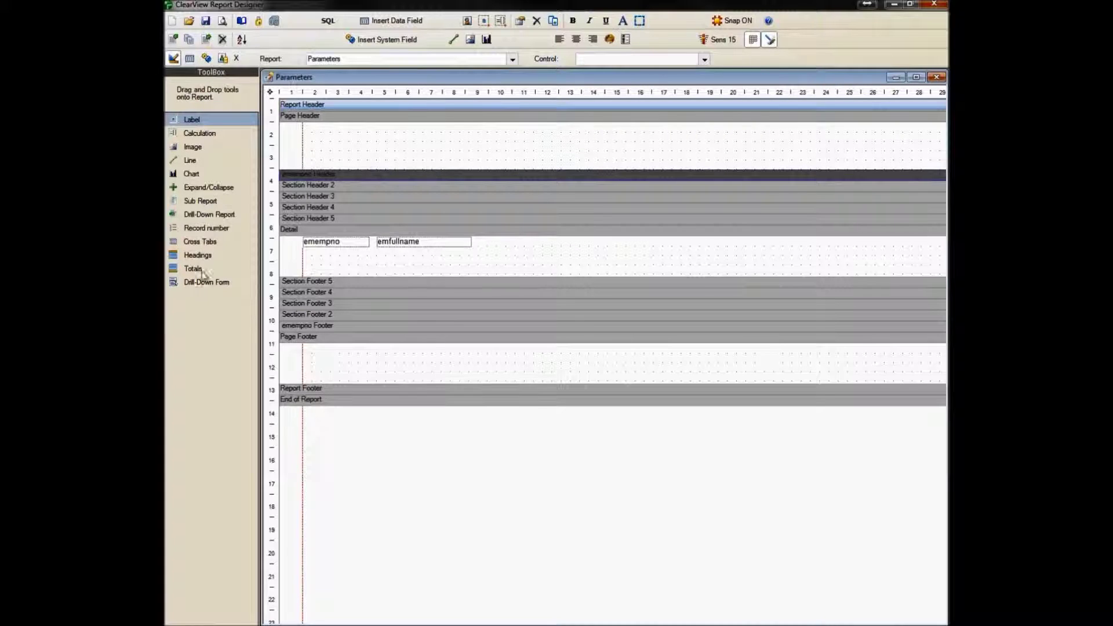
left_click_drag(200, 255, 315, 139)
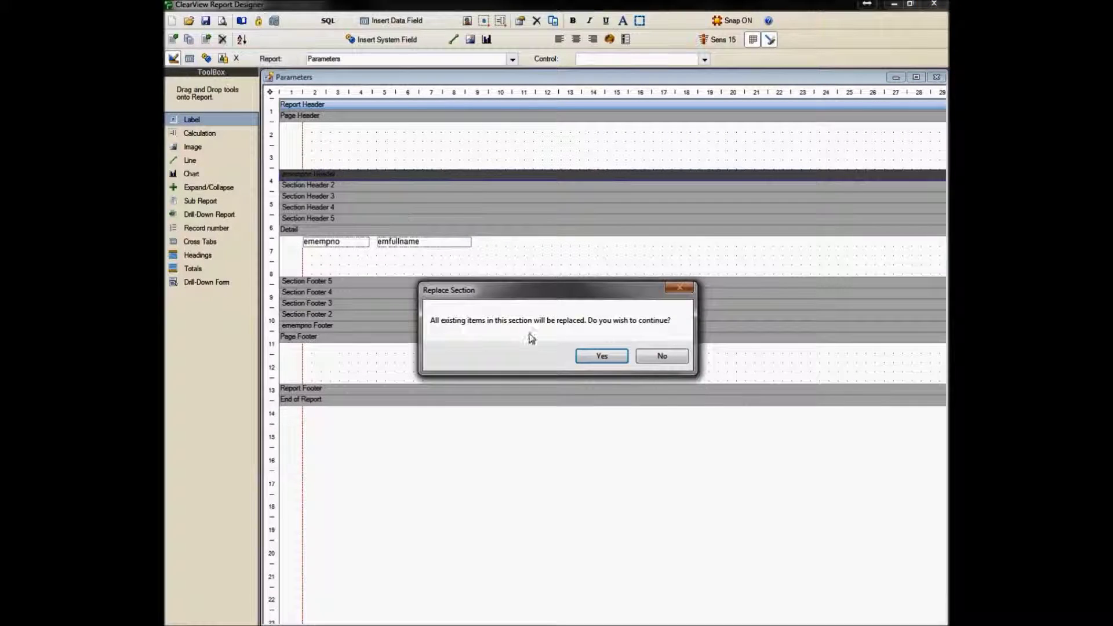
left_click(602, 356)
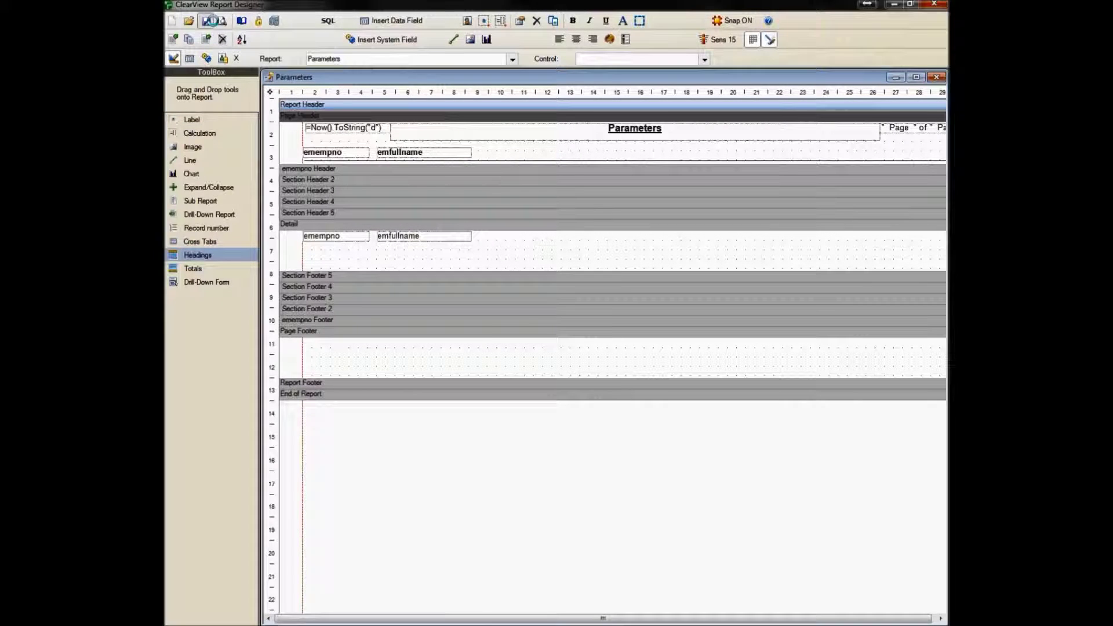
Save the Parameters report and open its print preview settings.
left_click(207, 21)
left_click(577, 354)
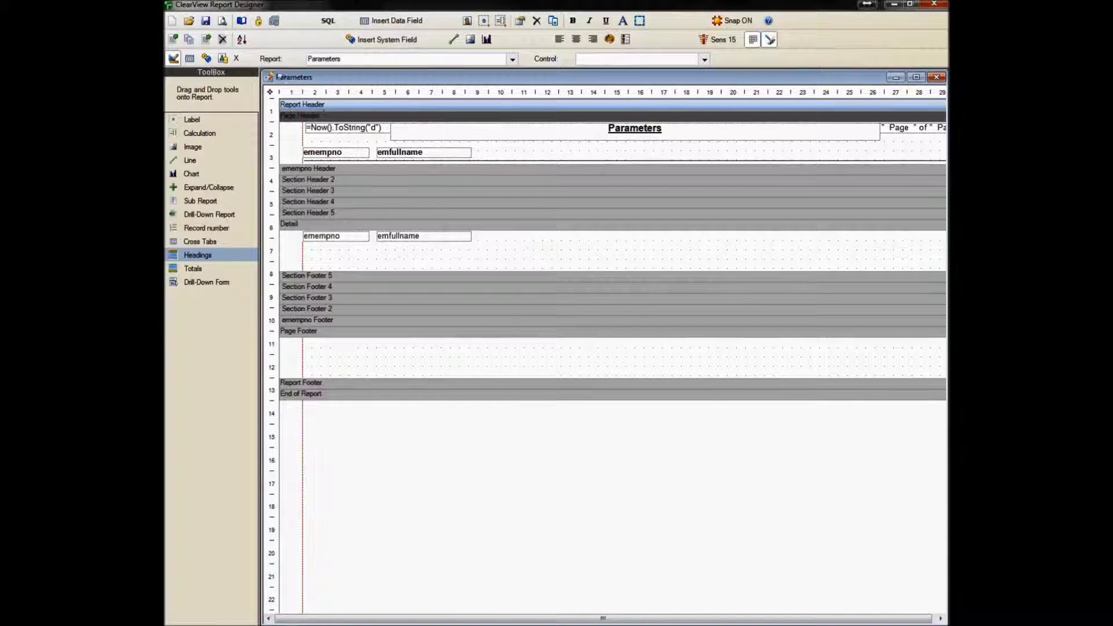
left_click(223, 21)
left_click(556, 365)
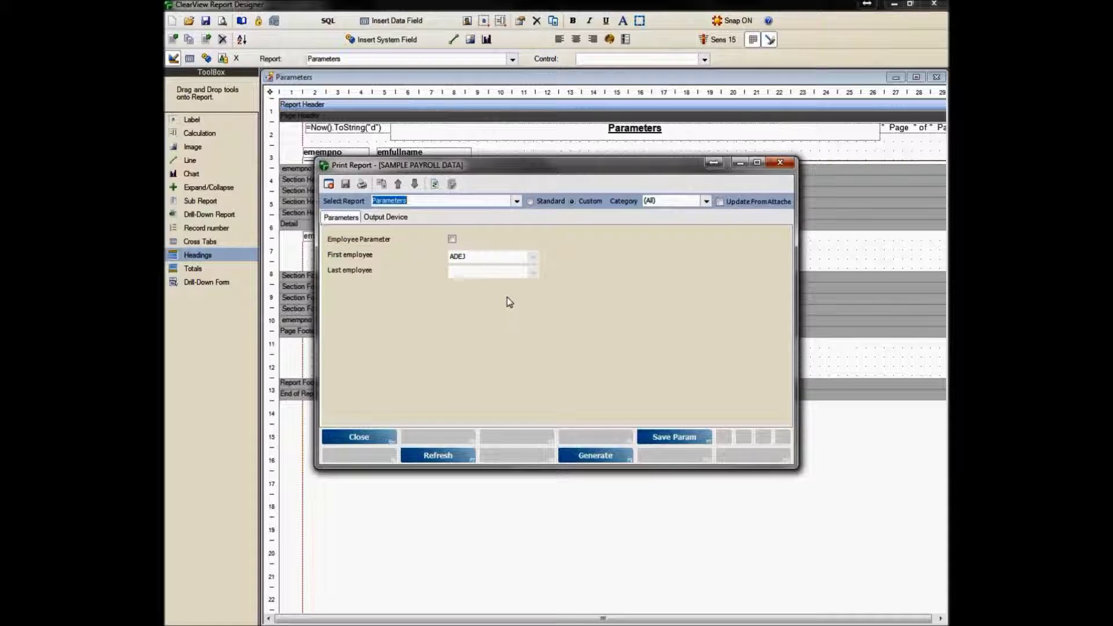
Enable the Employee Parameter, set the first employee to BARJ and the last to CARR, and generate the report.
left_click(452, 239)
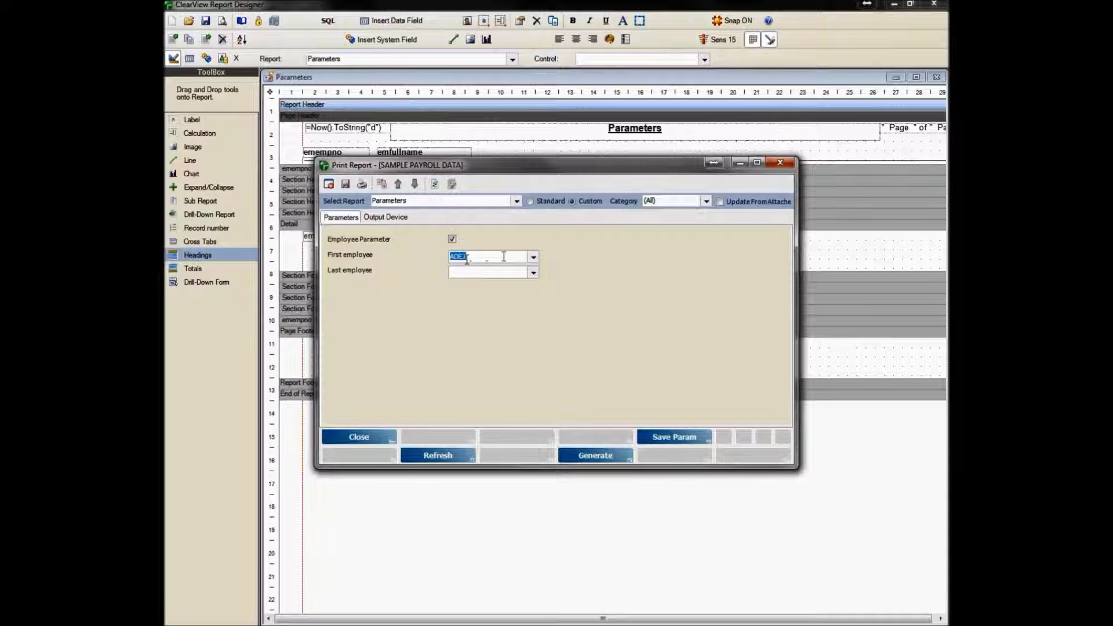
left_click(533, 260)
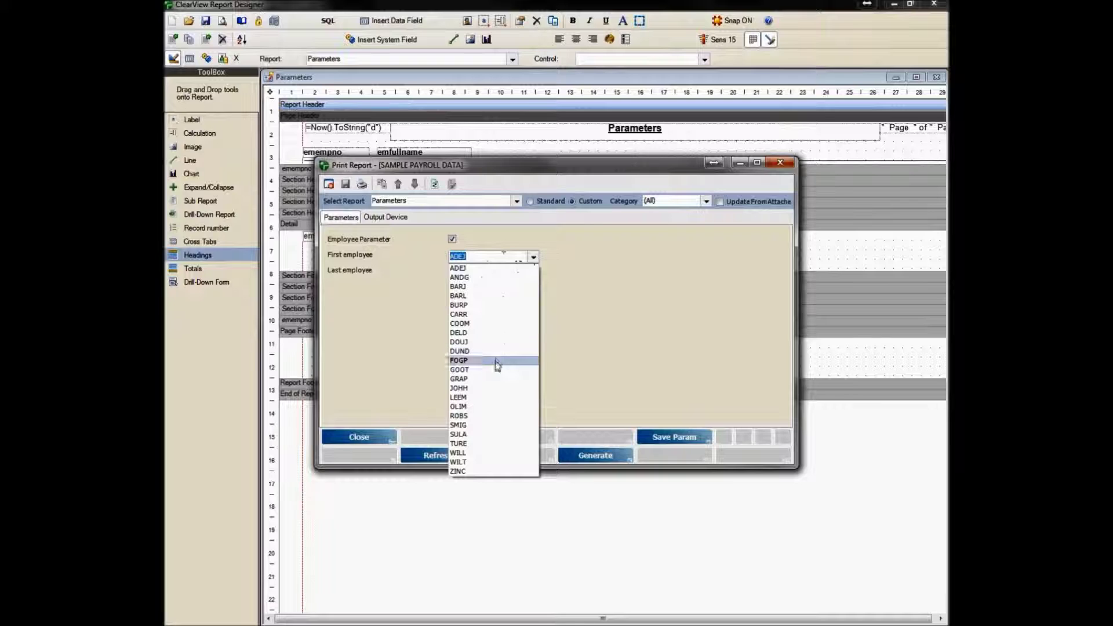
left_click(497, 287)
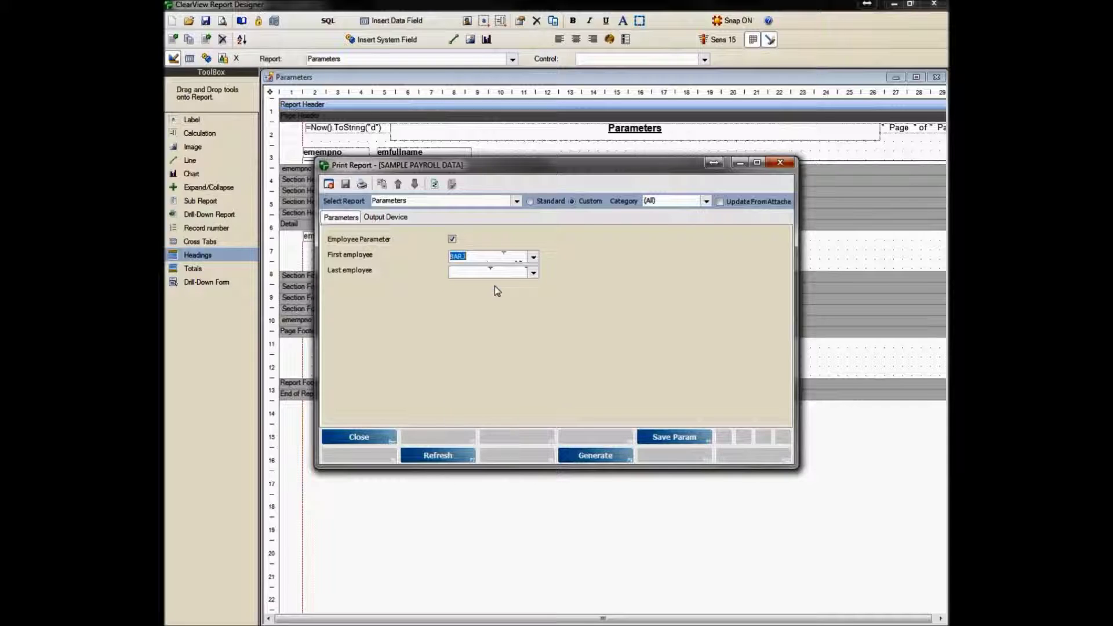
left_click(534, 273)
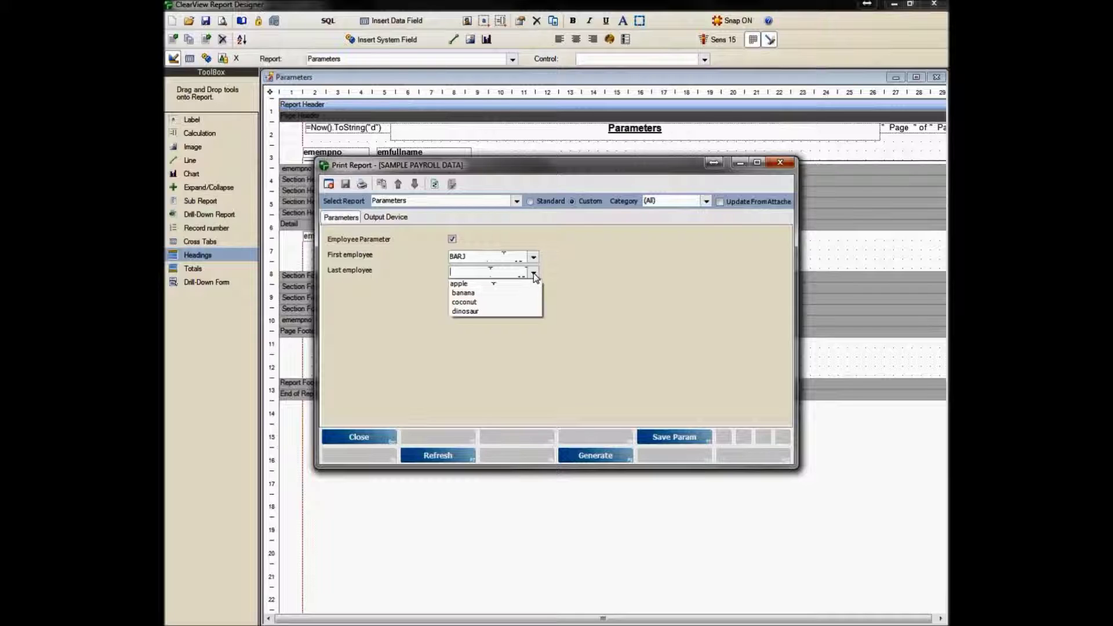
type("cARR")
left_click(567, 271)
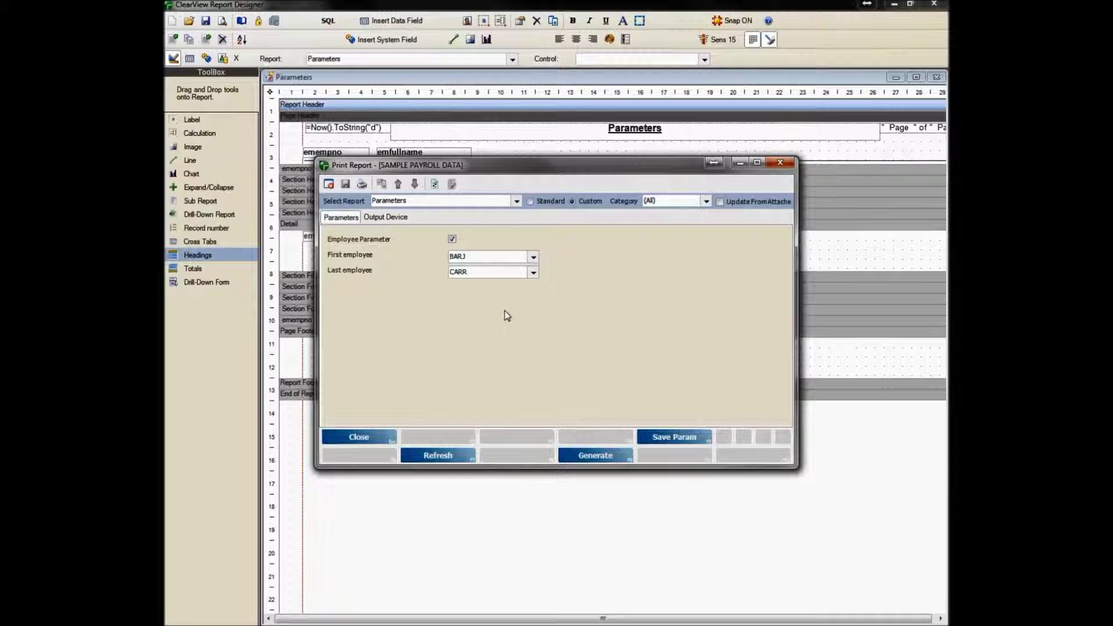
left_click(595, 454)
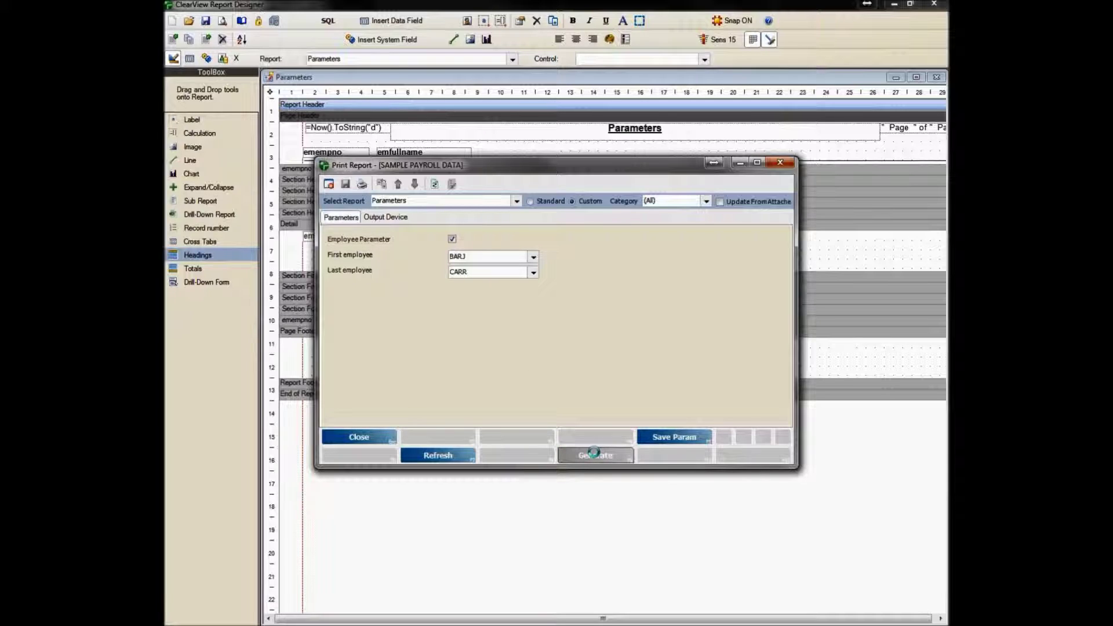